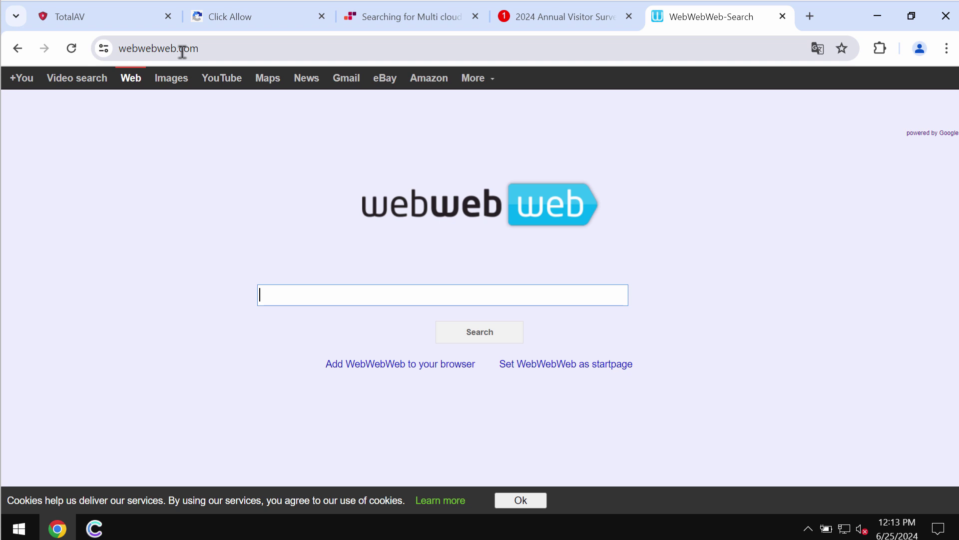
# Show Chrome's installed extensions page listing FindClix and MegaGuard.
pyautogui.click(947, 48)
pyautogui.scroll(-3, 810, 286)
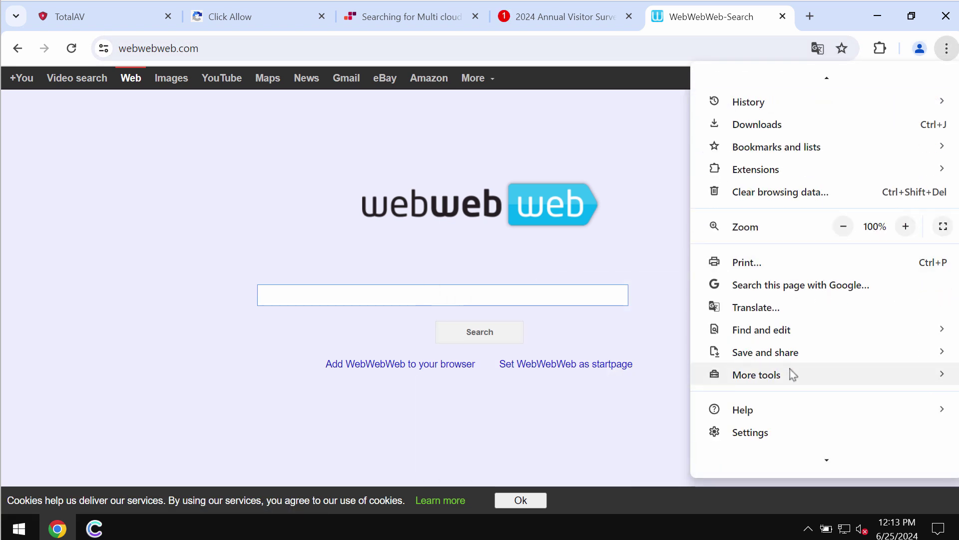
pyautogui.moveTo(756, 169)
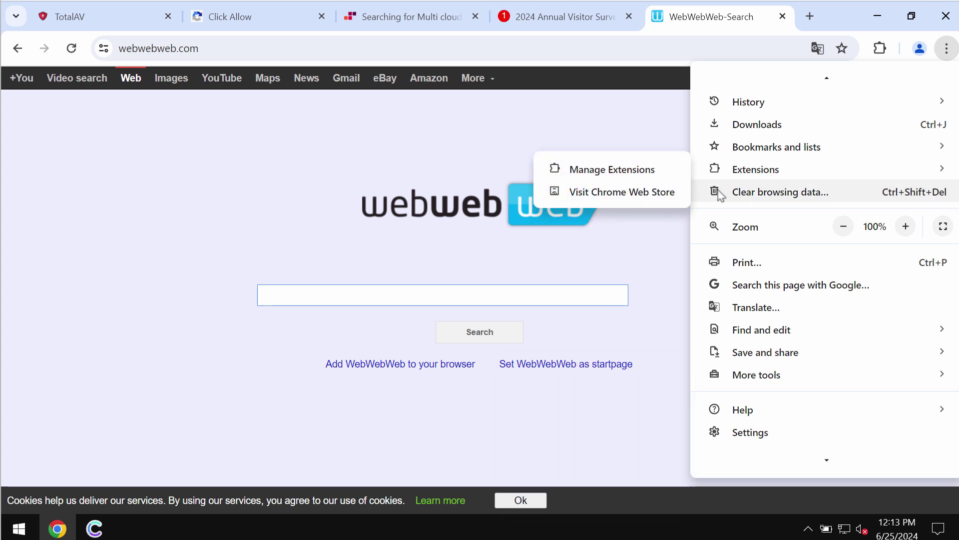
pyautogui.click(612, 169)
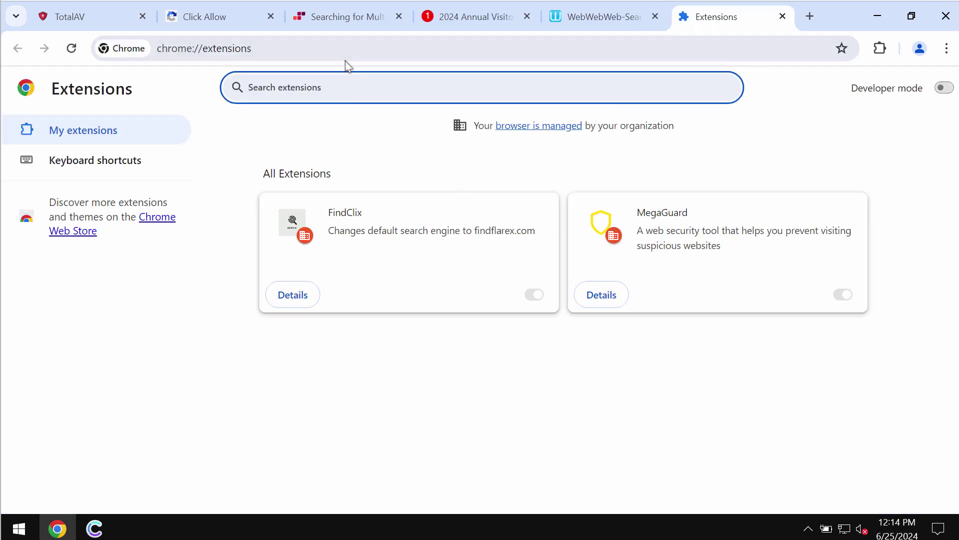
# Navigate the current tab to combocleaner.com.
pyautogui.click(367, 47)
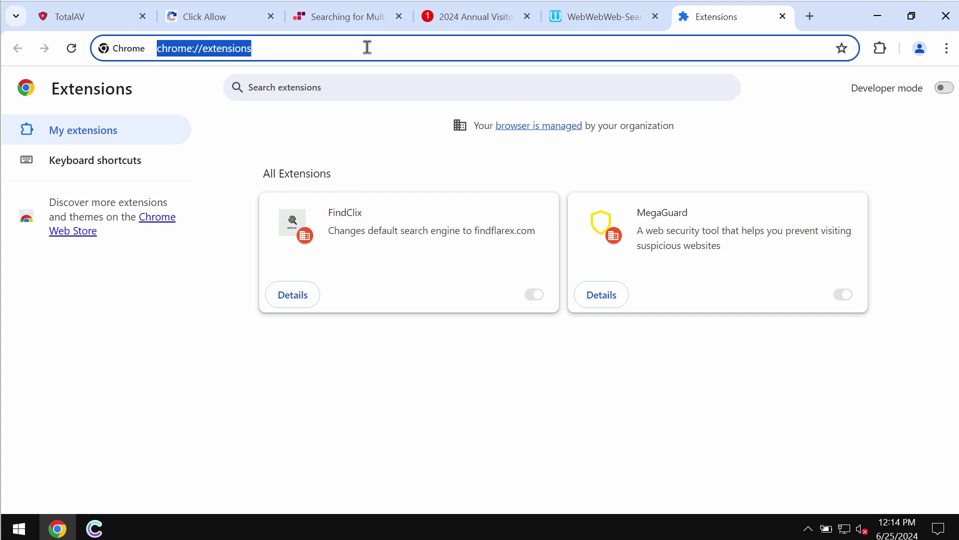
pyautogui.write('combocleaner.com')
pyautogui.press('Return')
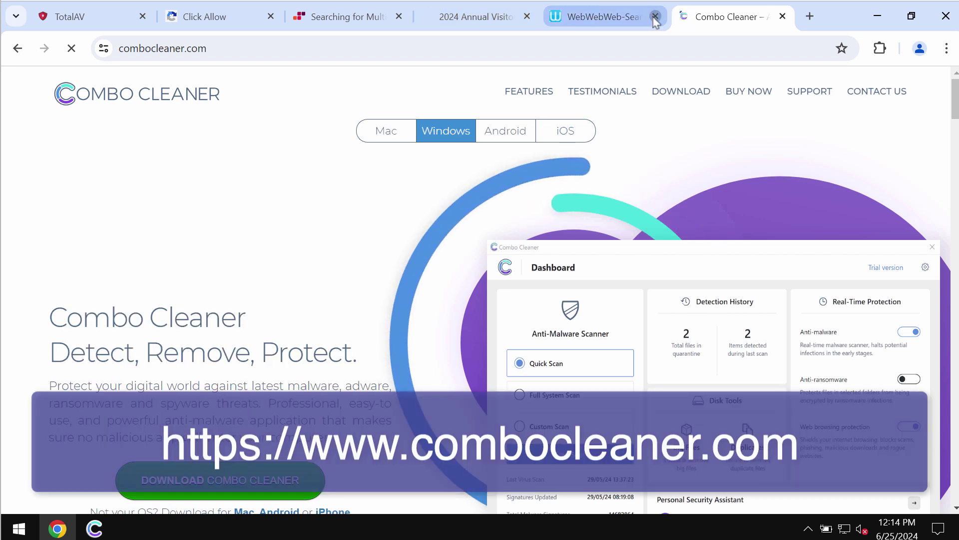
# Close the WebWebWeb search tab and minimize Chrome to the desktop.
pyautogui.click(656, 17)
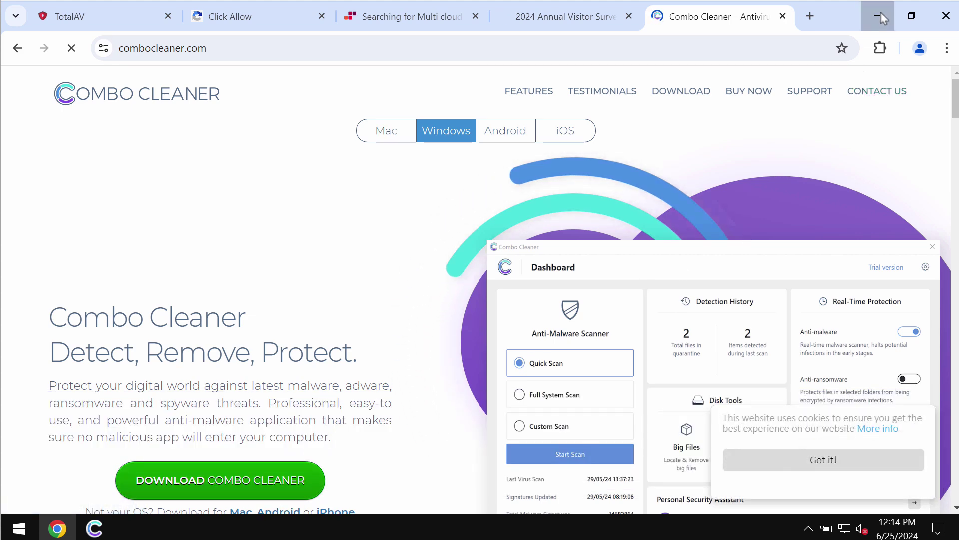
pyautogui.click(878, 17)
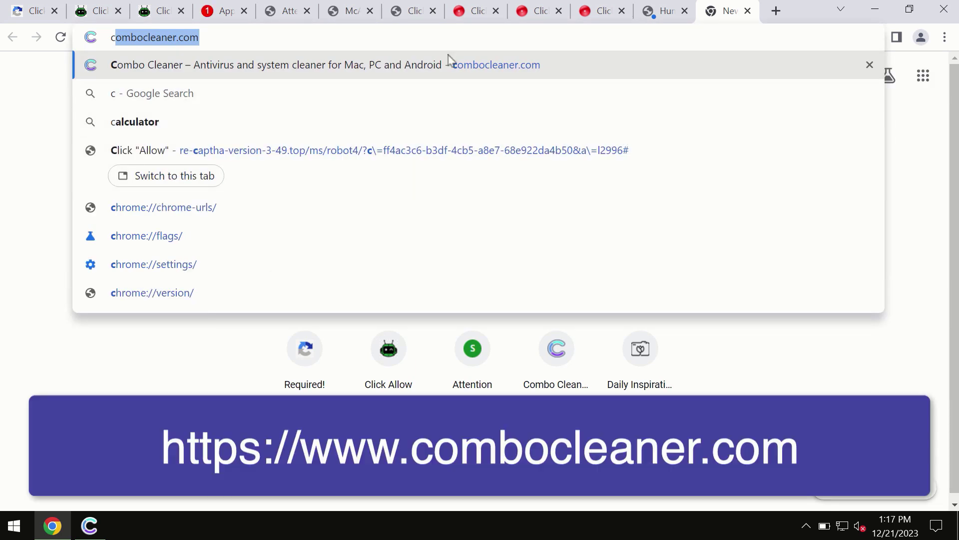
# Load combocleaner.com in the new tab.
pyautogui.press('Return')
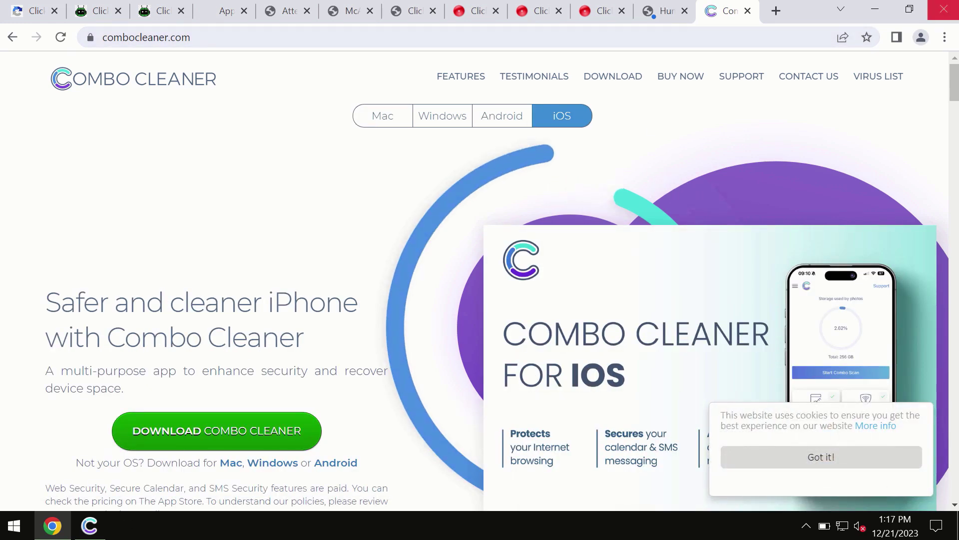
# Minimize Chrome and start a Quick Scan in Combo Cleaner, finding six spam items.
pyautogui.click(875, 9)
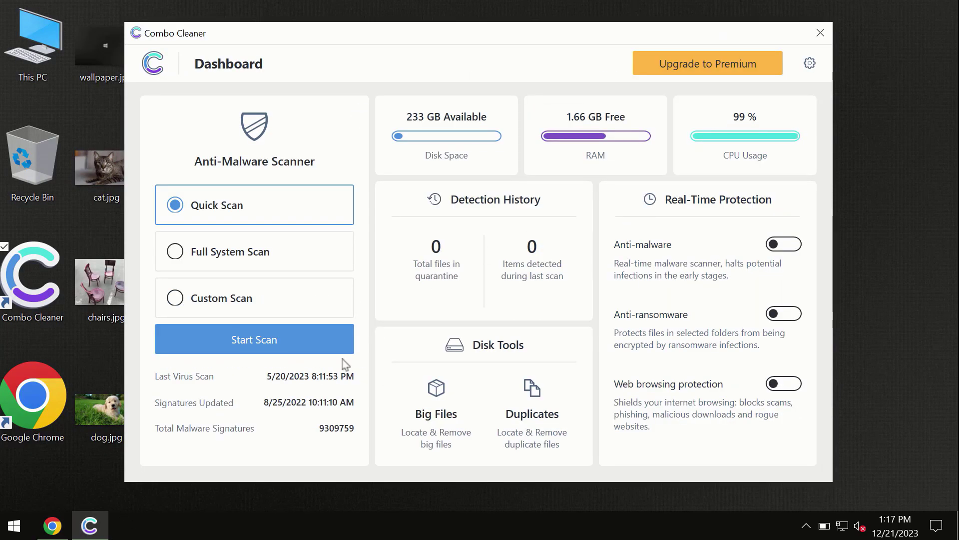
pyautogui.click(254, 343)
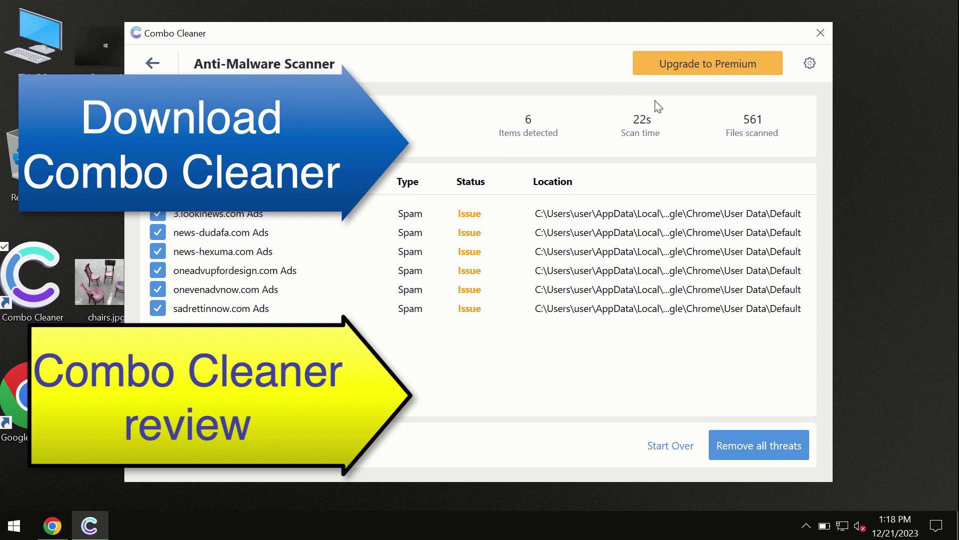
pyautogui.click(688, 71)
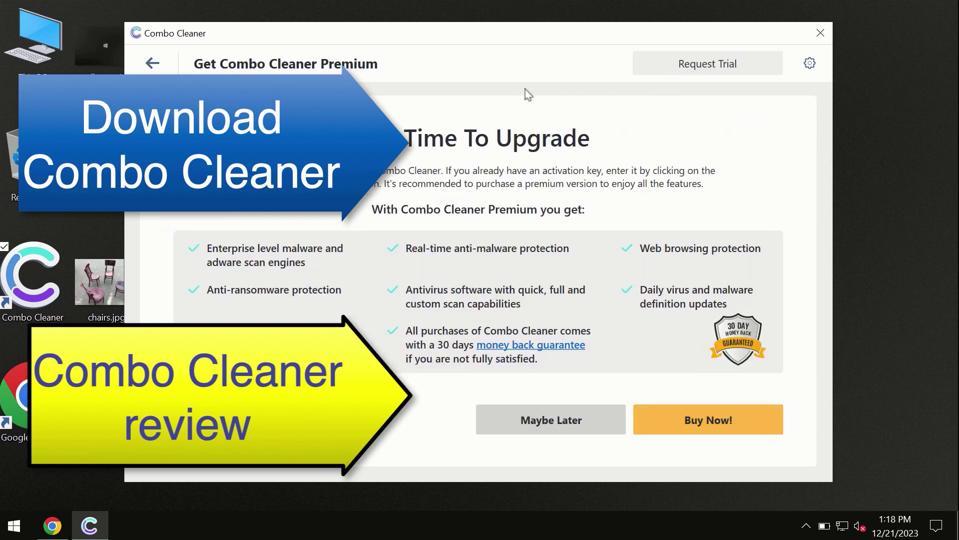
pyautogui.click(167, 69)
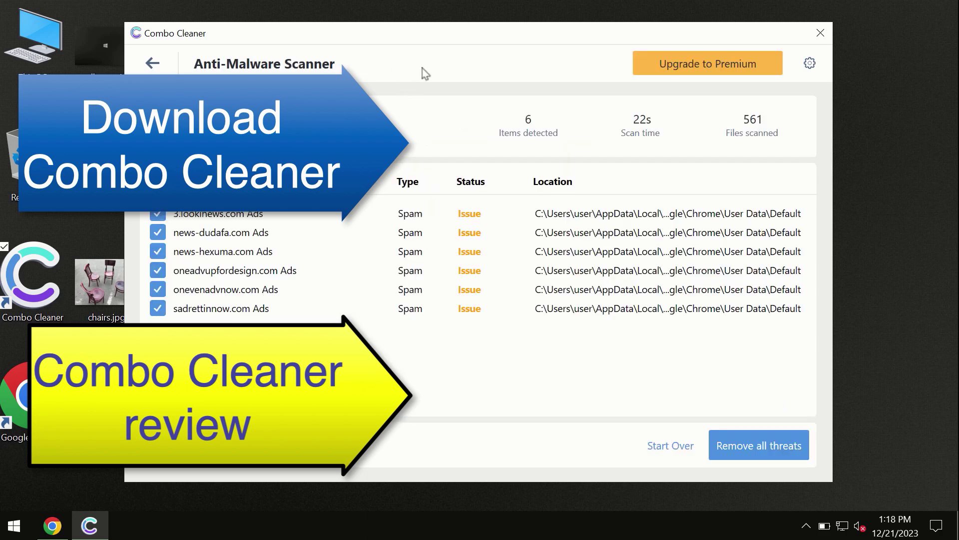